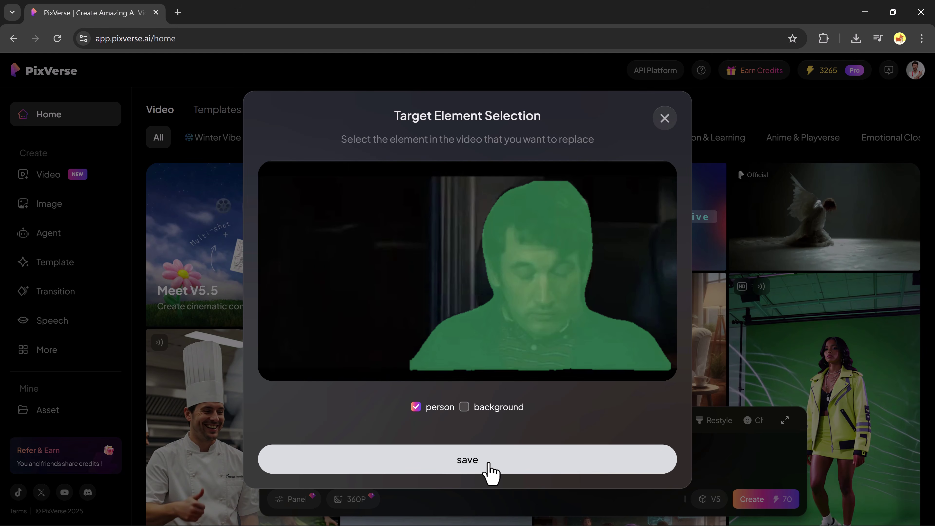
Step: Save the person as the video element to replace and upload the photo of the bearded man in a blue checked suit
click(490, 465)
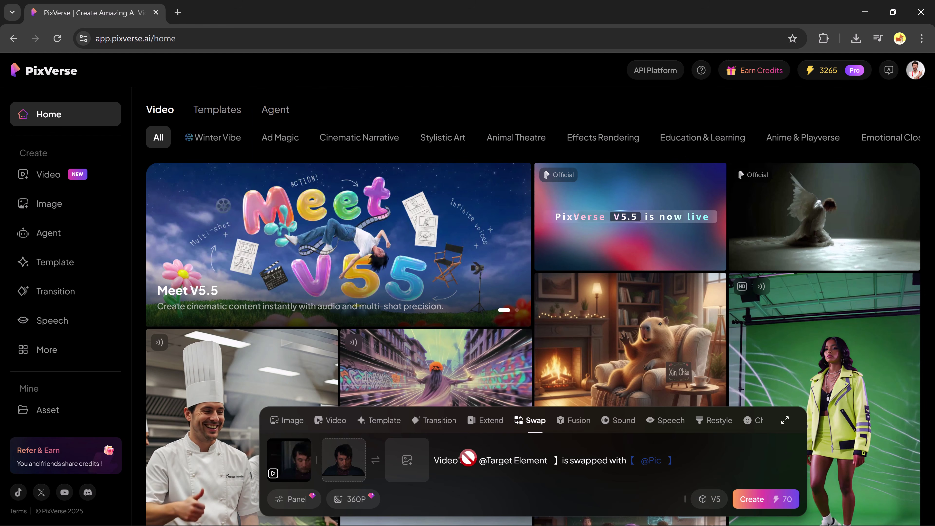
click(408, 464)
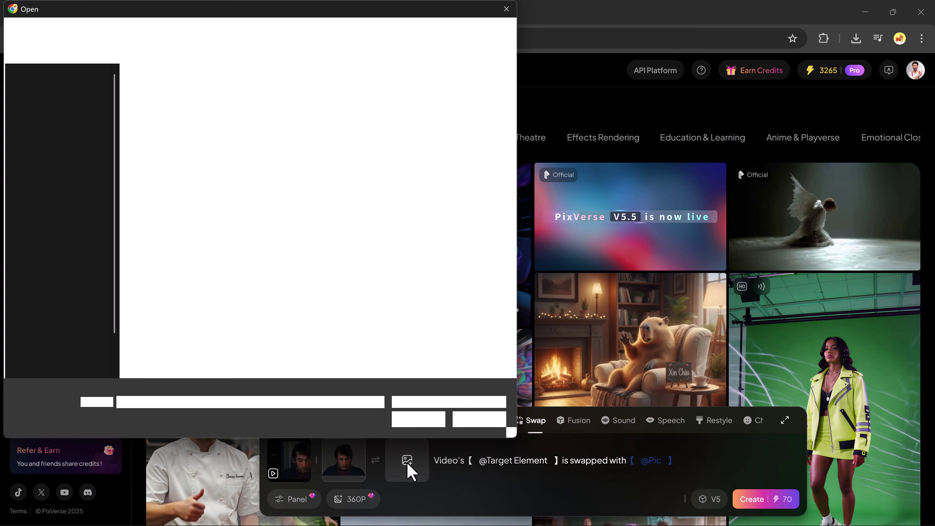
key(Return)
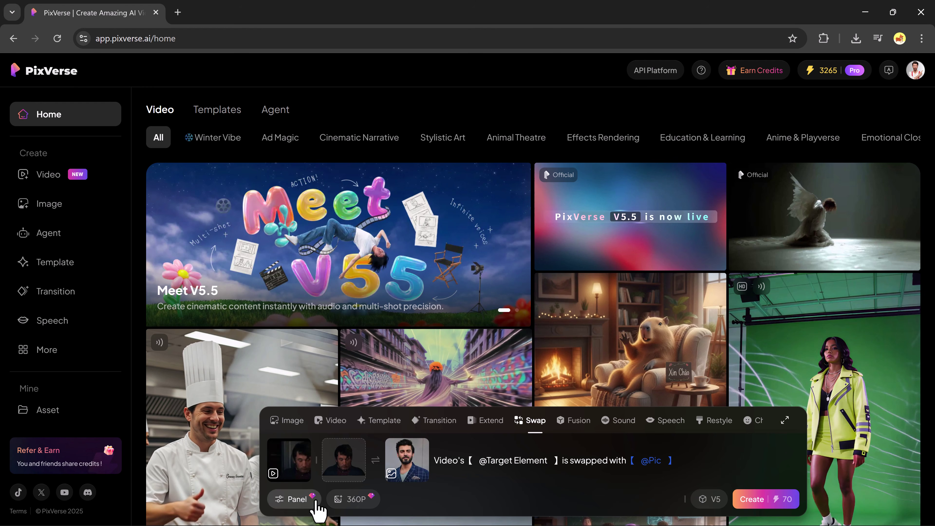
Step: Generate the swap video at 720P with the V5 model and open the result
click(354, 499)
click(353, 466)
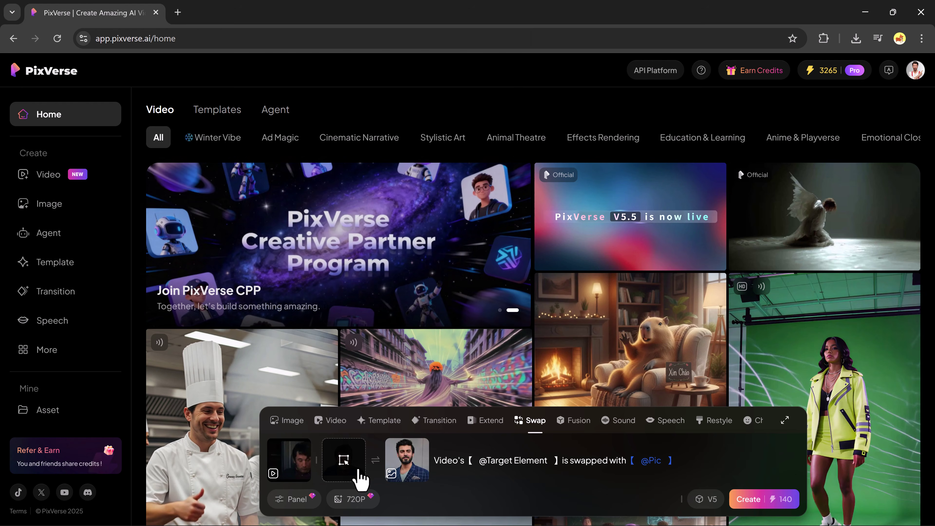
click(292, 501)
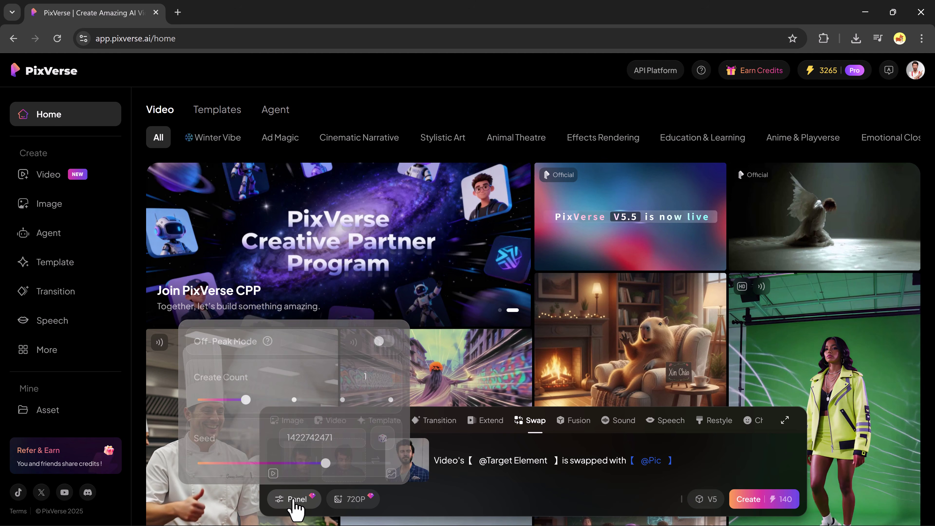
click(417, 502)
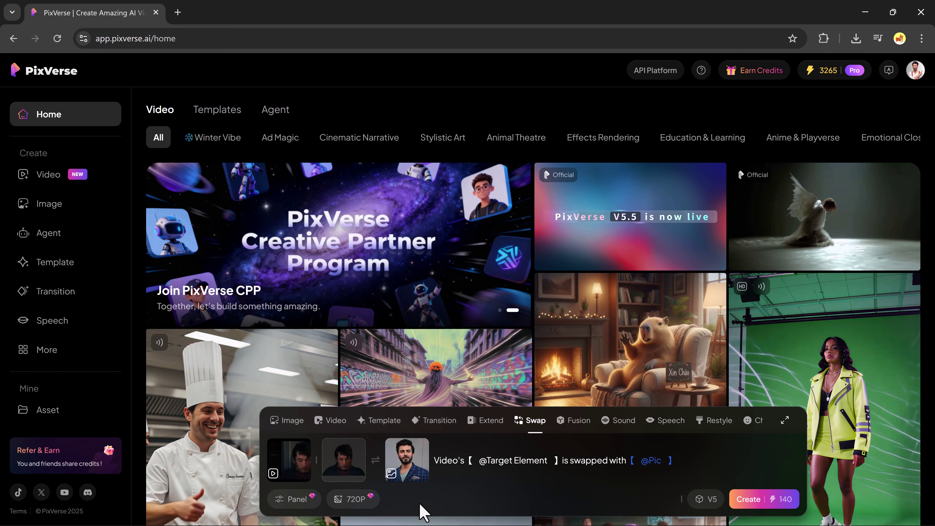
click(707, 512)
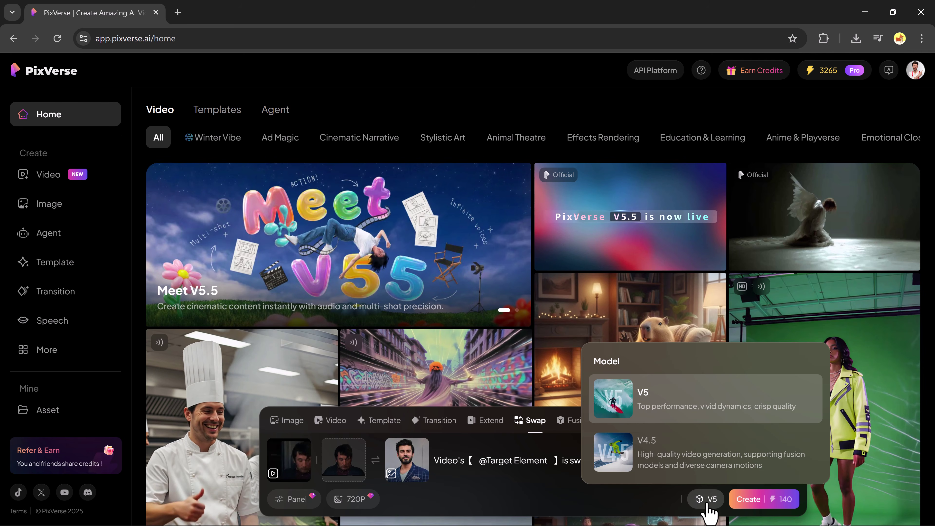
click(705, 412)
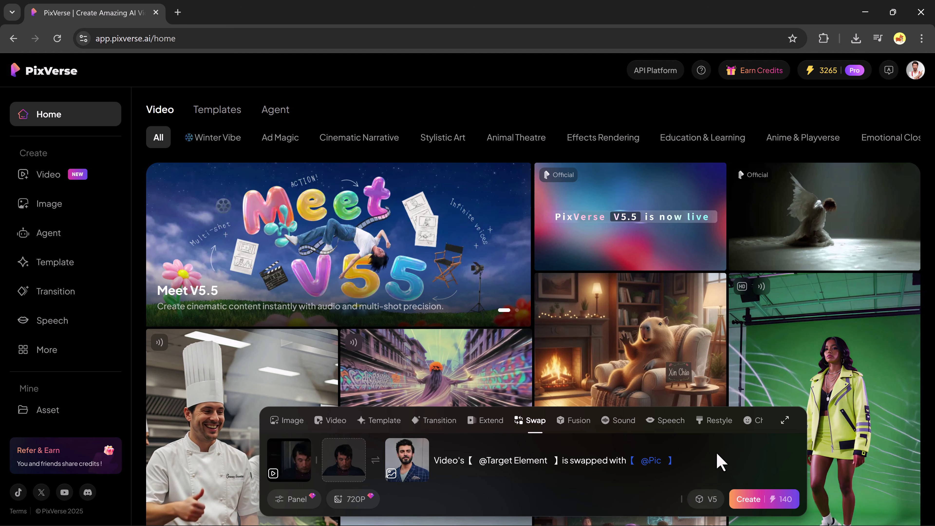
click(752, 501)
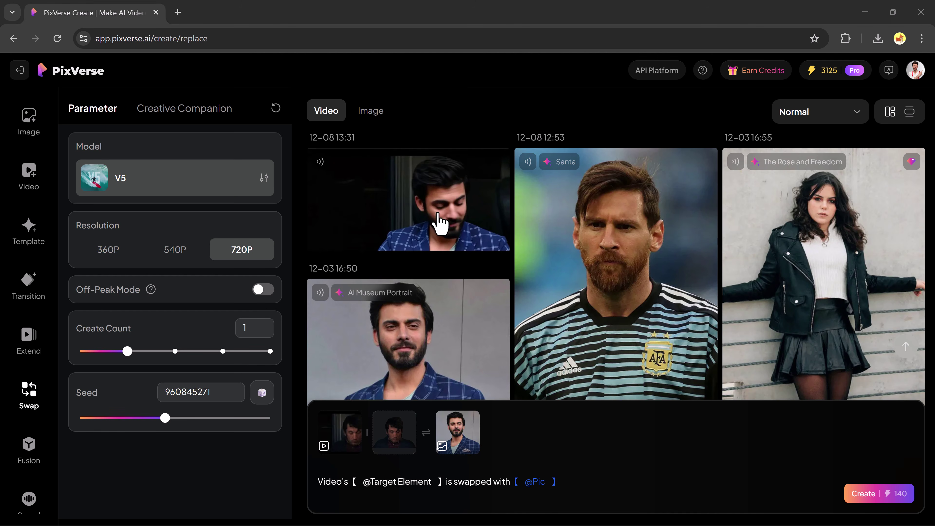
click(432, 223)
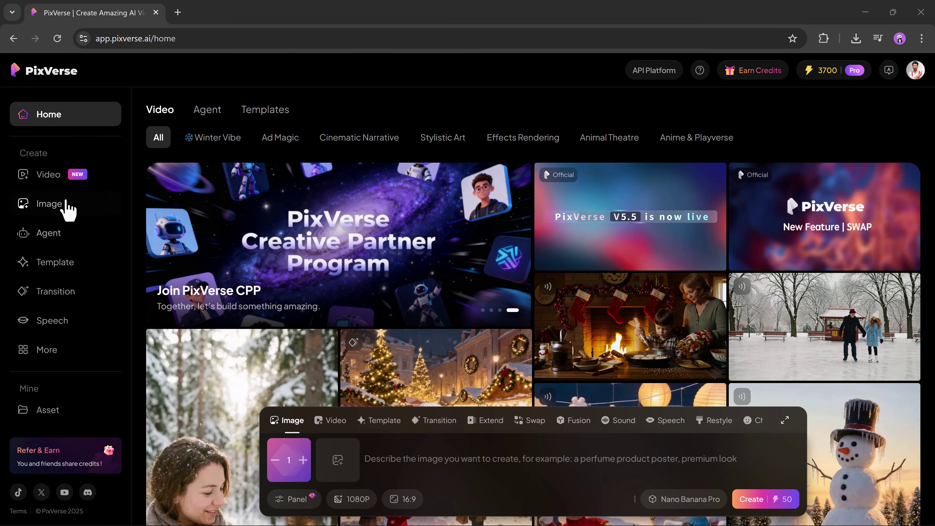
Step: Open image creation and set the resolution to 4K, keeping Nano Banana Pro as the model
click(67, 210)
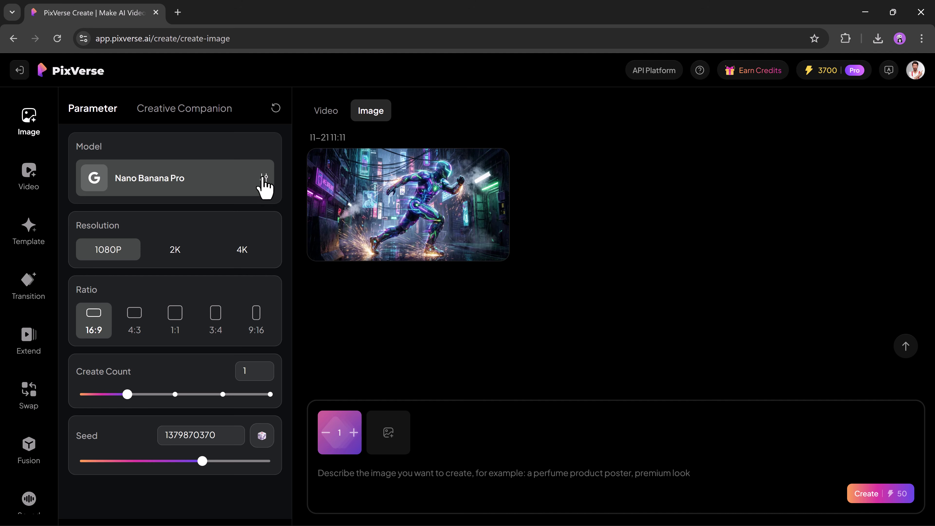
click(264, 181)
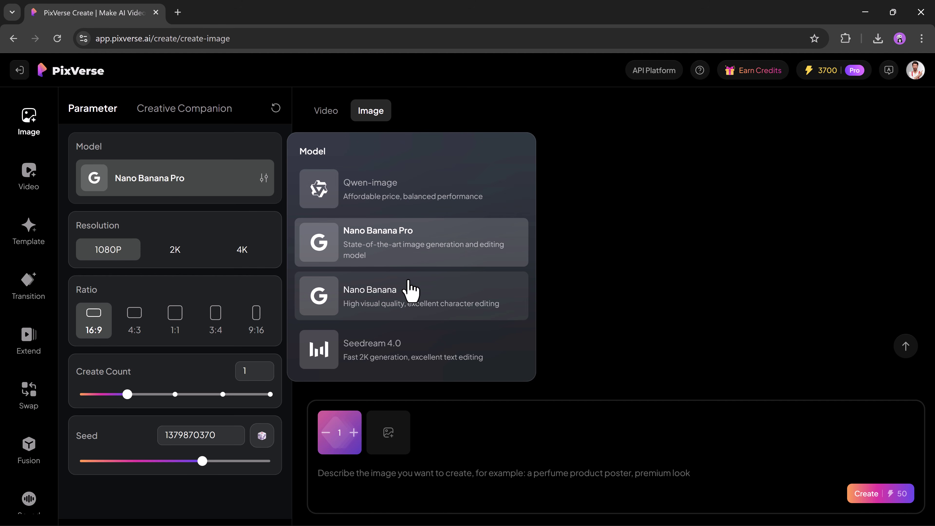
click(241, 252)
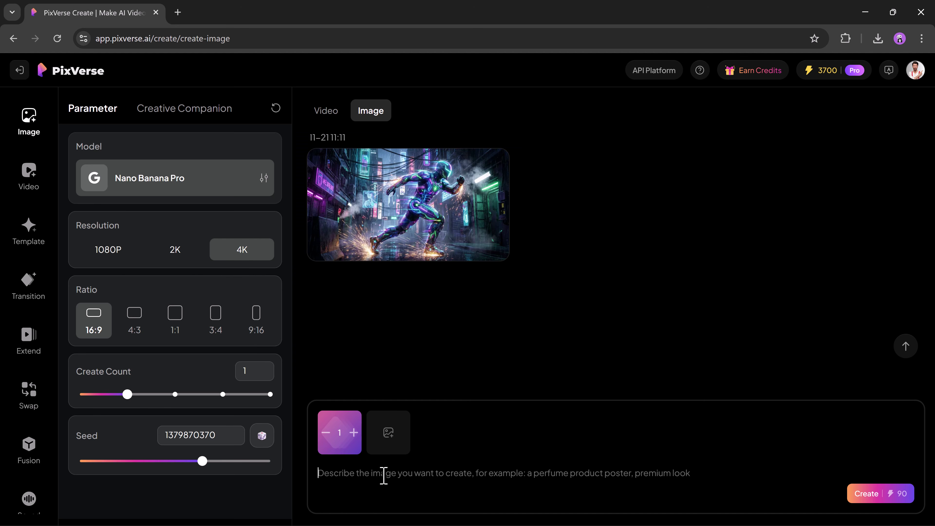
Step: Generate and view an image from the prompt "A giant waterfall in the middle of a glowing rainforest, misty air, ultra-realistic nature photography."
text(A giant waterfall in the middle of a glowing rainforest, misty air, ultra-realistic nature photography.)
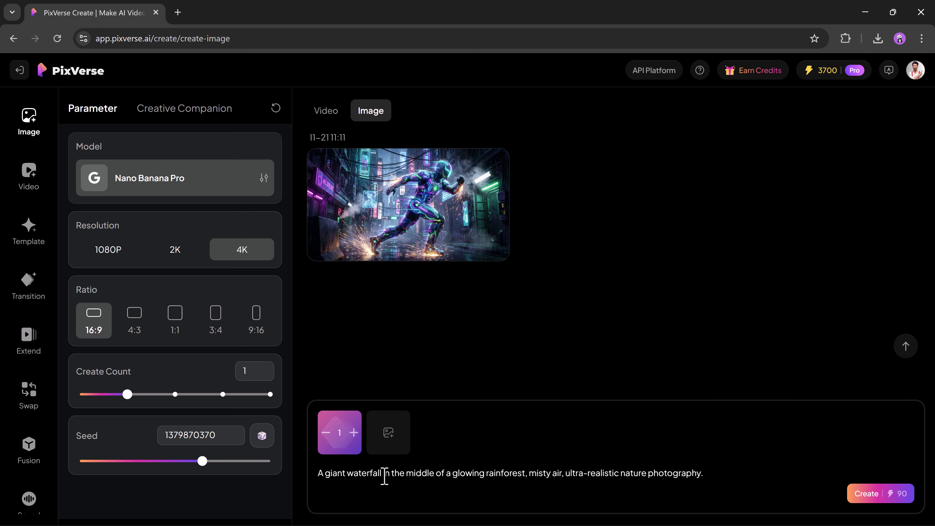
click(874, 496)
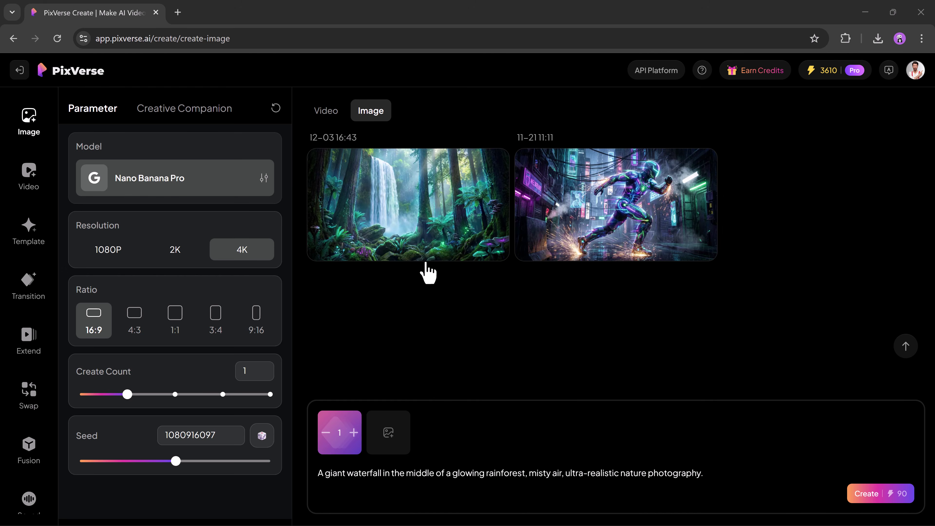
click(438, 263)
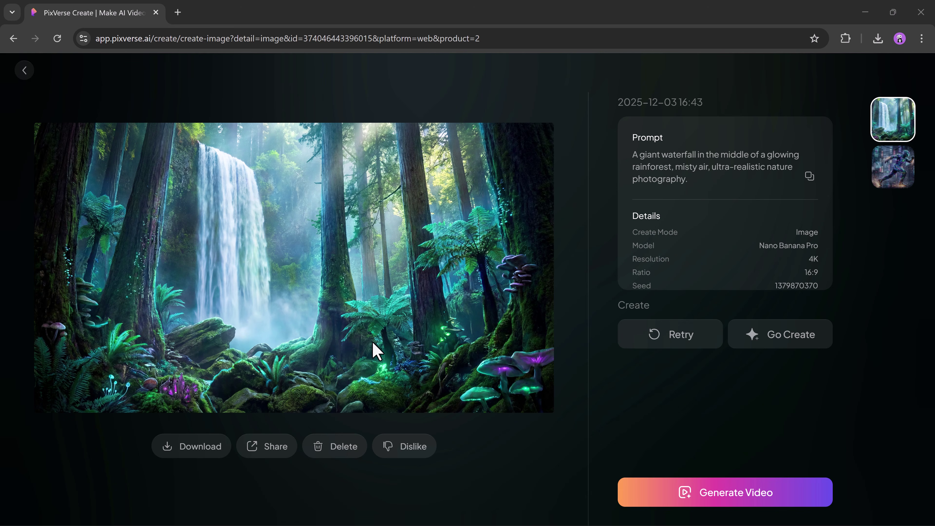
click(25, 71)
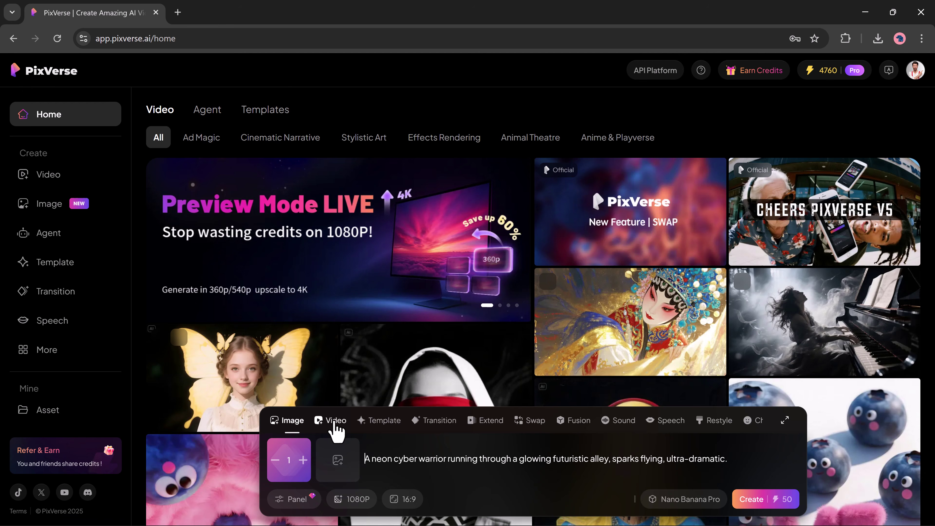
Step: Switch to video creation with the prompt "A neon cyber warrior running through a glowing futuristic alley, sparks flying, ultra-dramatic."
click(333, 422)
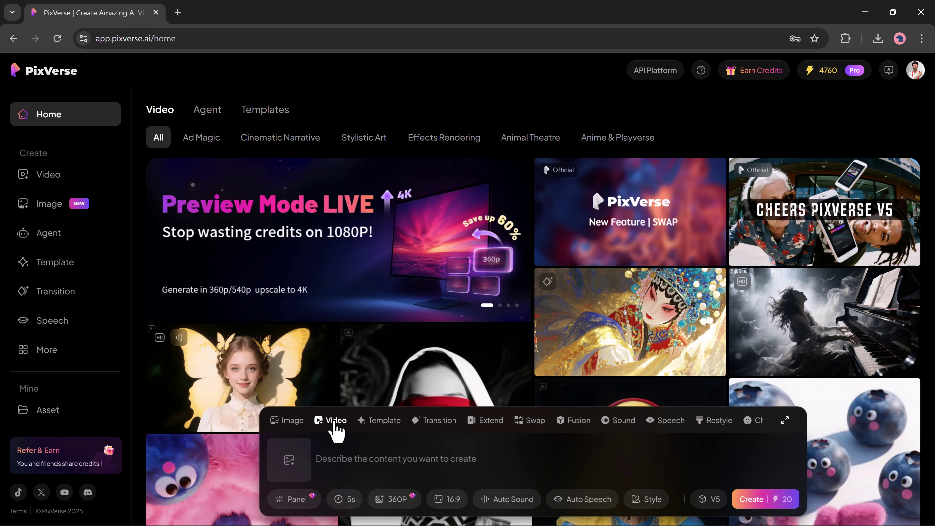
text(A neon cyber warrior running through a glowing futuristic alley, sparks flying, ultra-dramatic.)
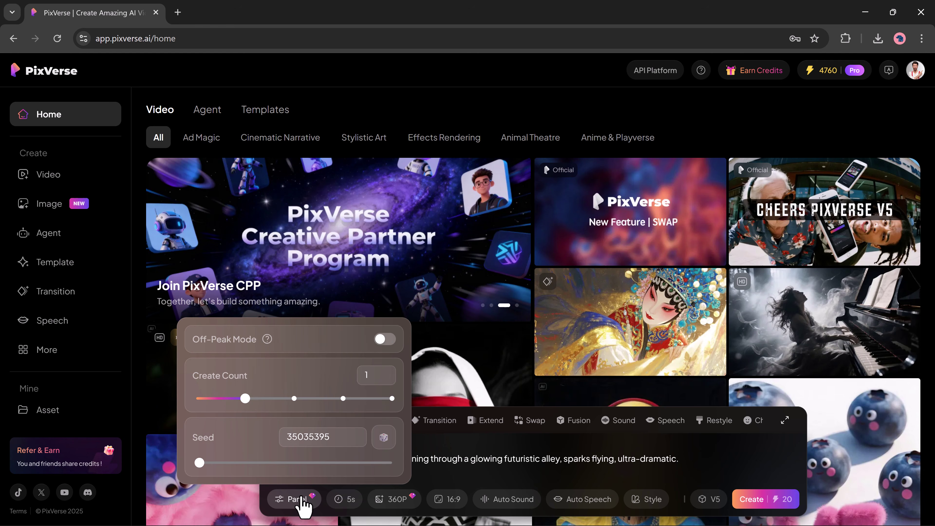
Step: Generate the cyber warrior video with an 8s duration, 1080P resolution and the V5 Fast model, and open the result
mouse_move(345, 505)
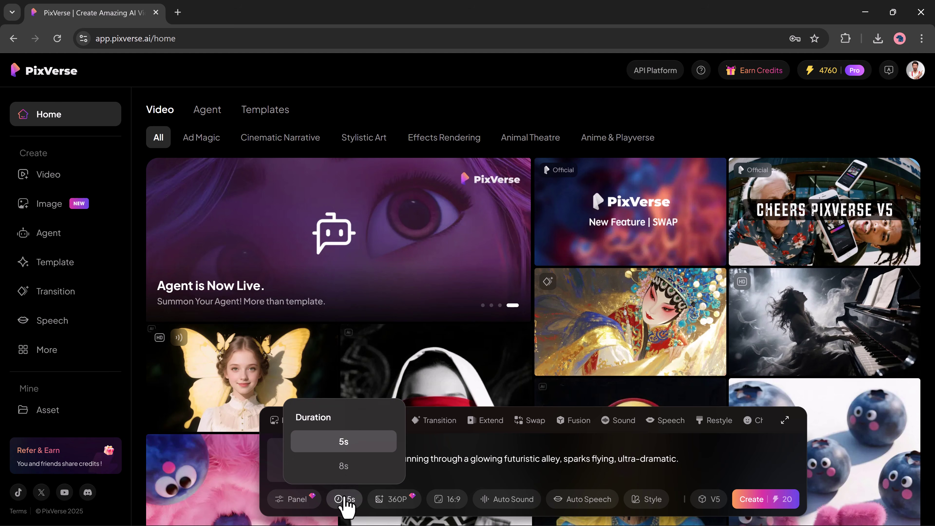
click(349, 468)
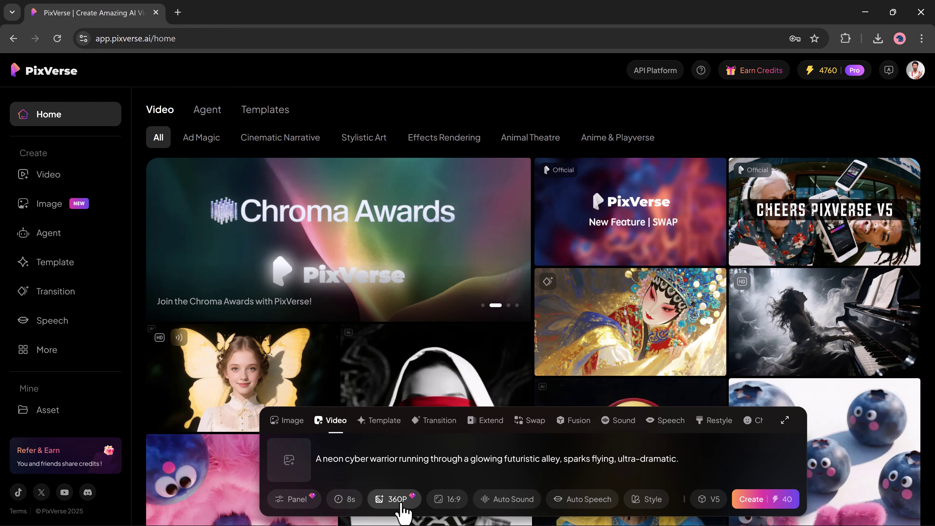
mouse_move(398, 500)
click(401, 467)
mouse_move(453, 504)
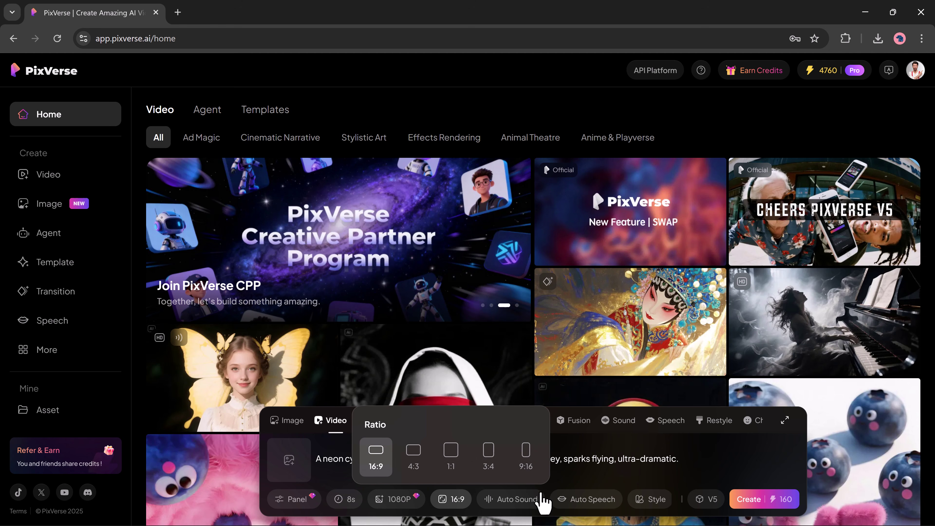
mouse_move(710, 501)
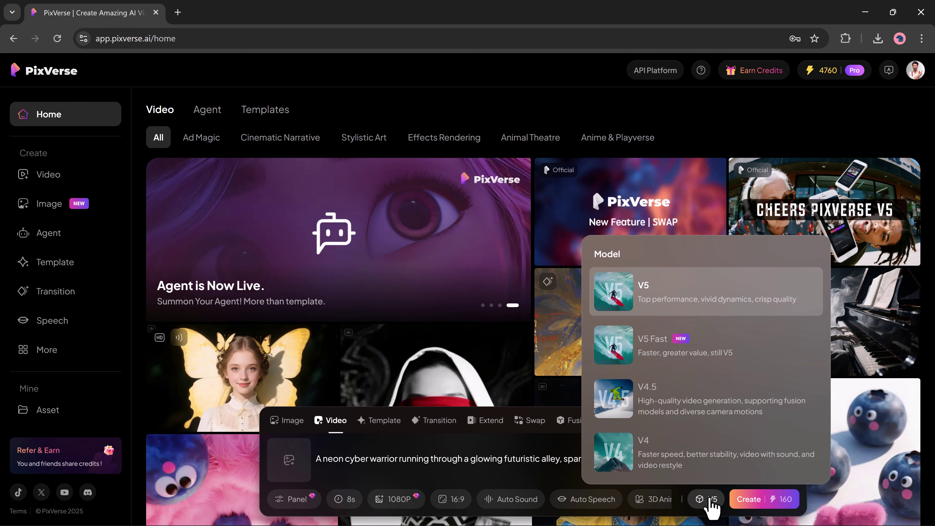
click(691, 354)
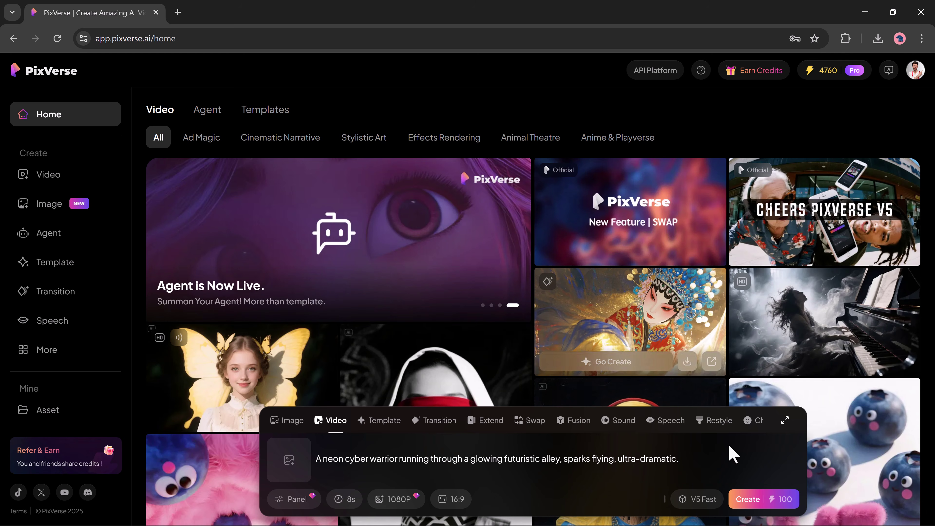
click(747, 501)
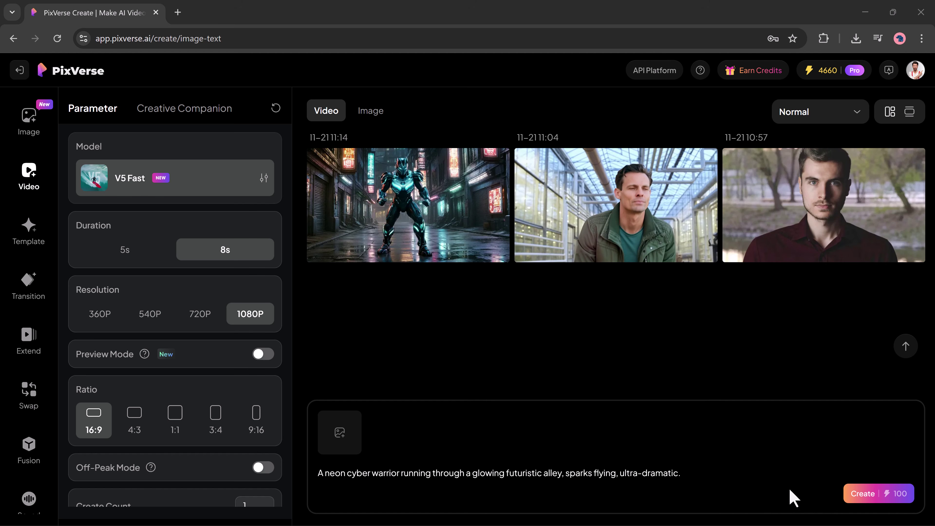
click(427, 213)
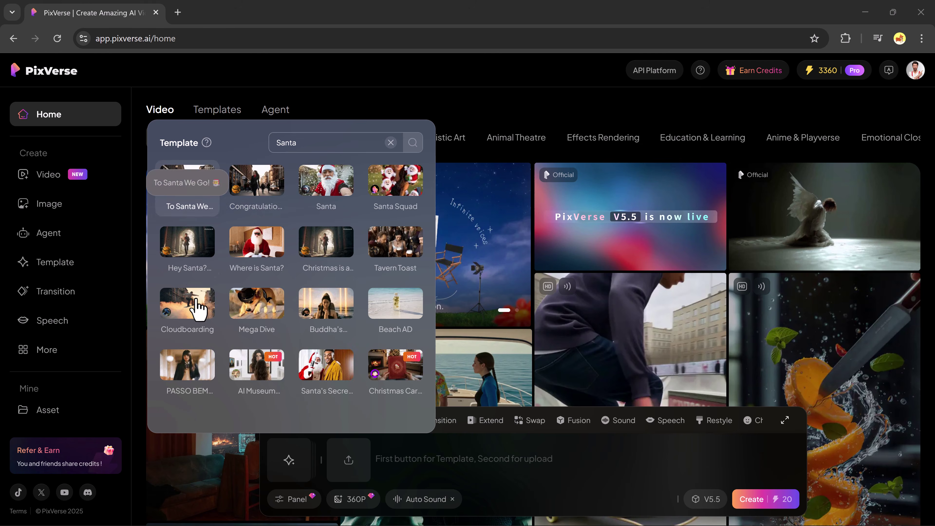
Step: Choose the Santa template and upload the image Lionel_Messi_20180626 for it
click(326, 181)
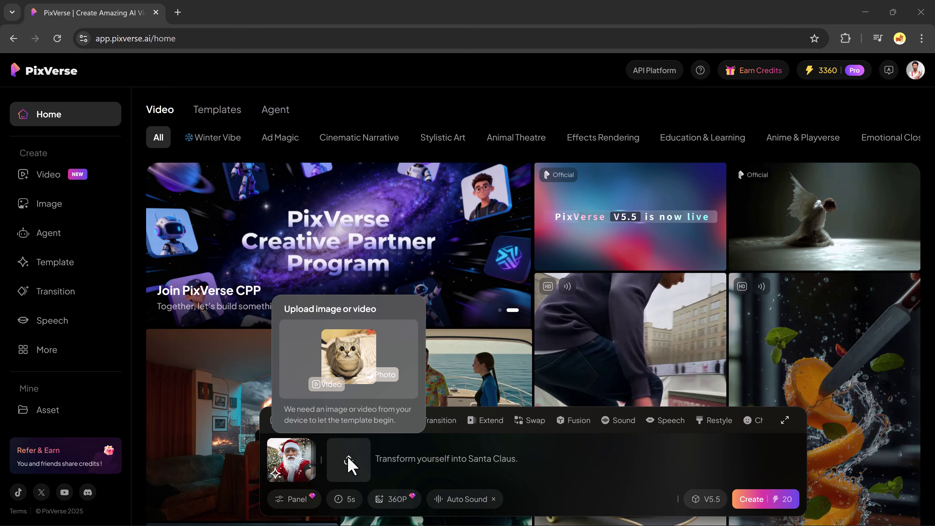
click(349, 460)
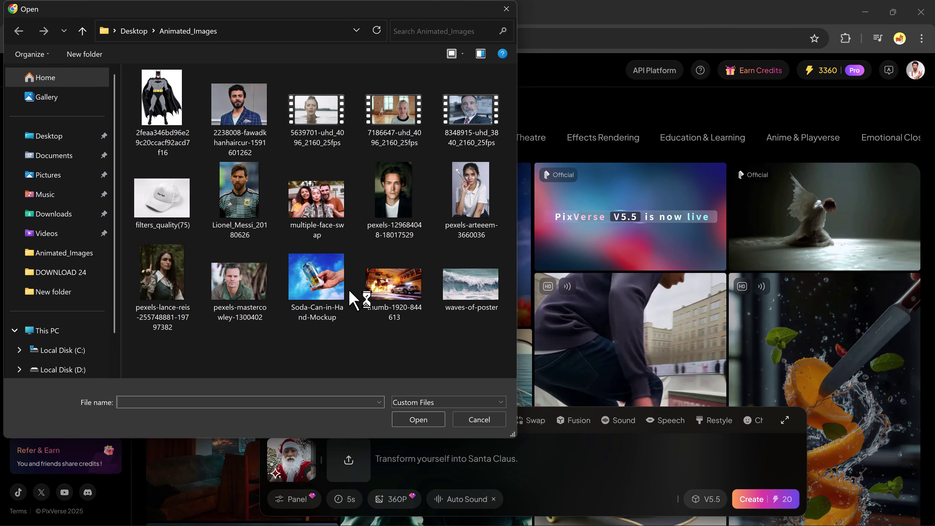
double_click(239, 188)
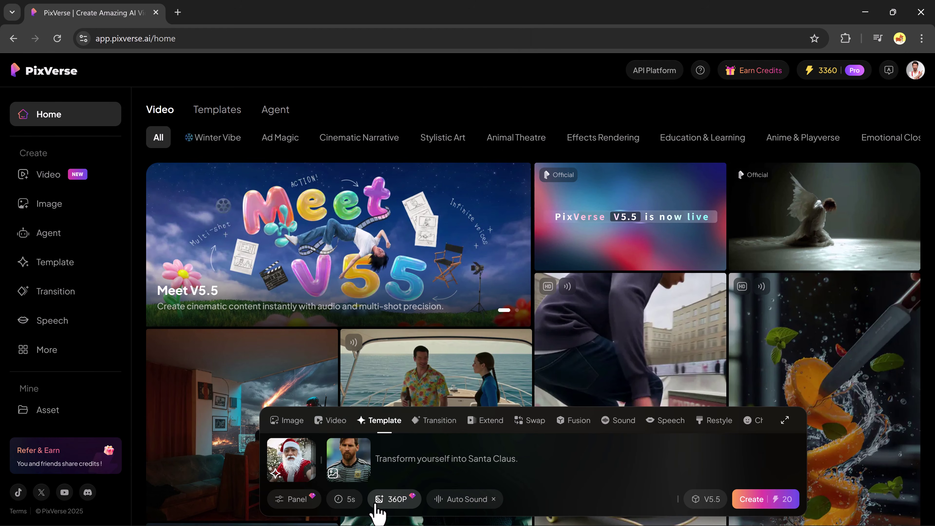
Step: Set the Santa template video to 1080P and generate it
click(377, 511)
click(385, 464)
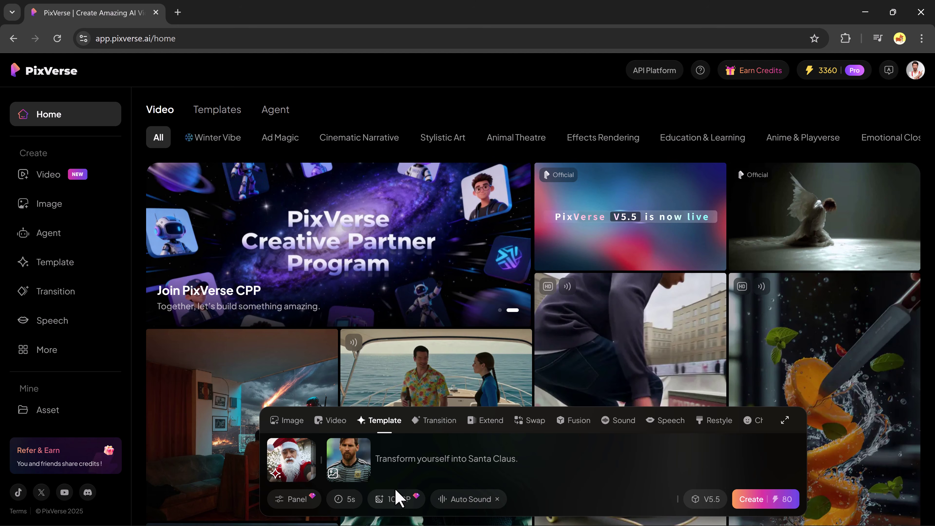
click(750, 498)
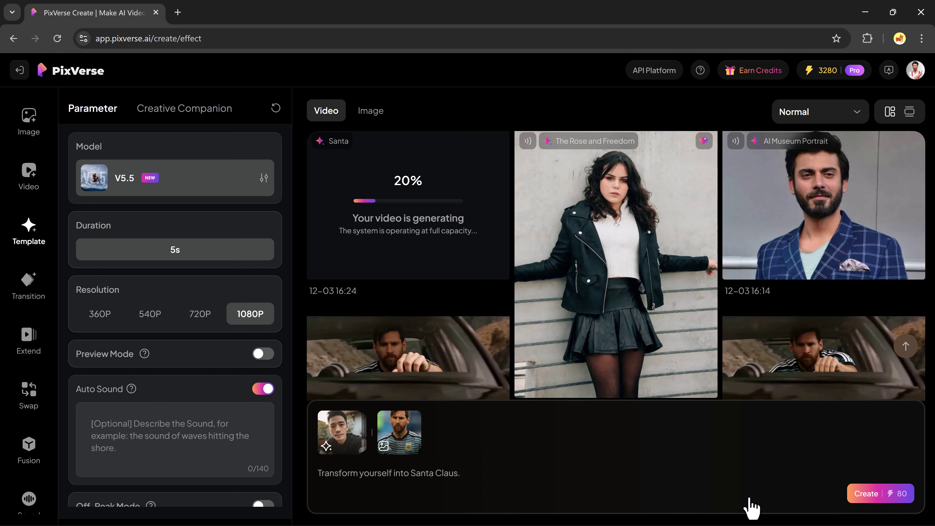
Step: Open the generated Santa template video from the creations and watch it
scroll(753, 498, down, 5)
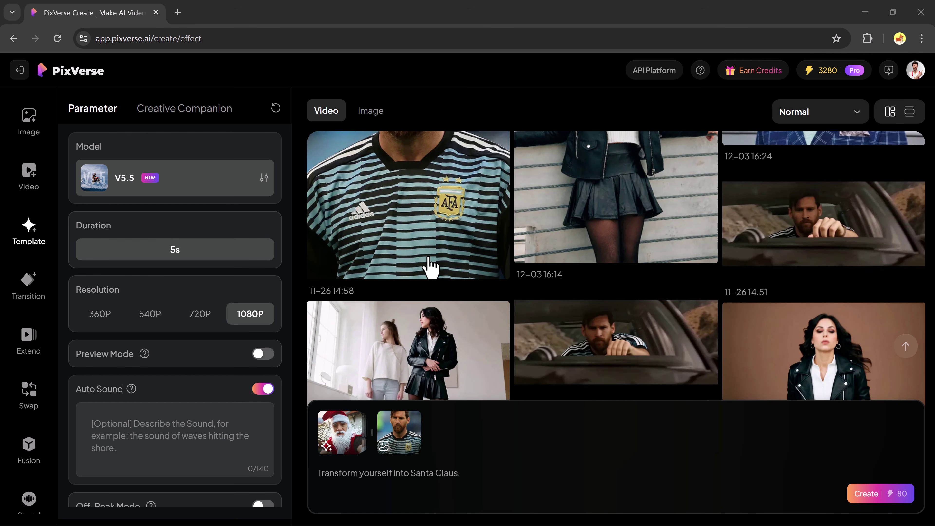
scroll(427, 258, up, 3)
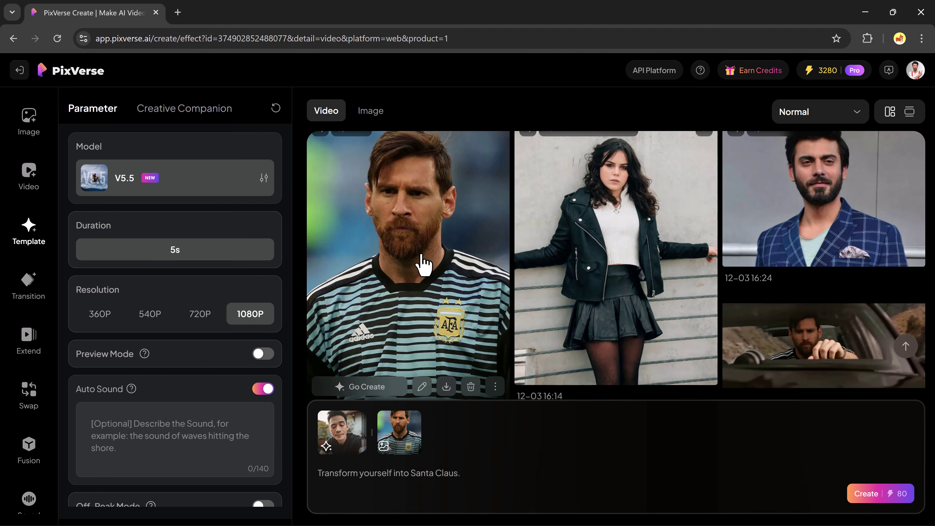
click(424, 264)
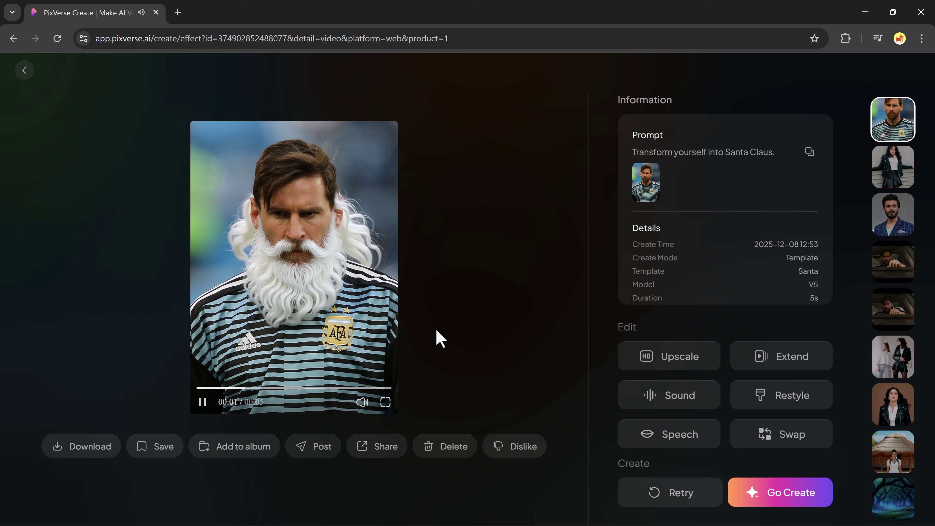
click(319, 283)
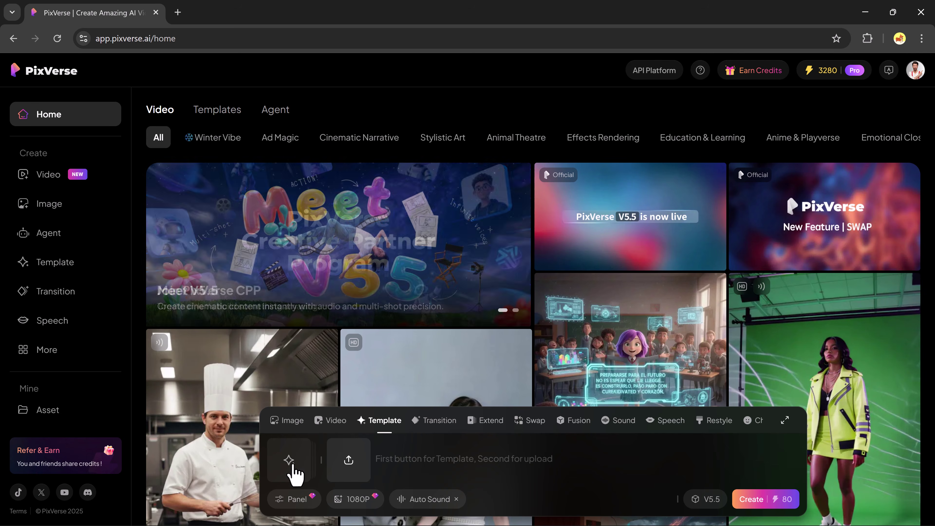
Step: Choose the template for capturing 4 Xmas moments and upload the image pexels-arteeem-3660036 for it
click(290, 462)
click(248, 214)
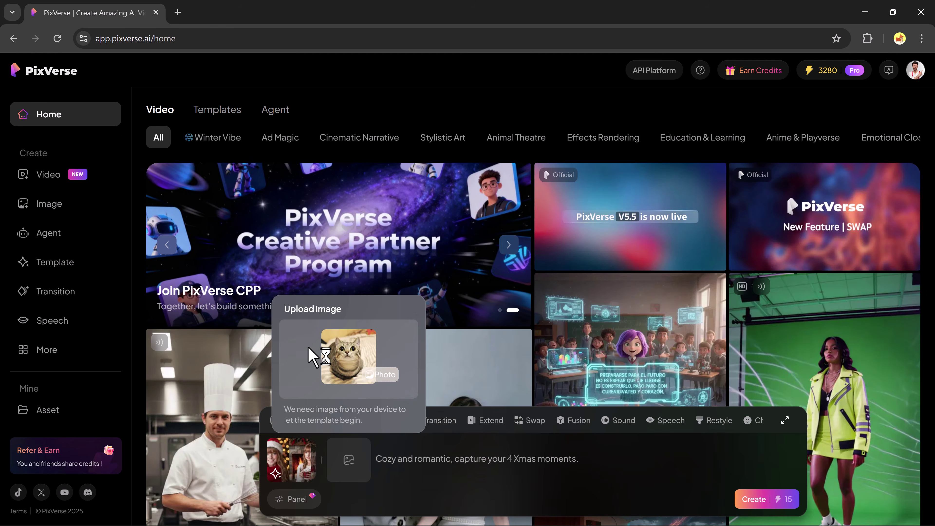
click(348, 460)
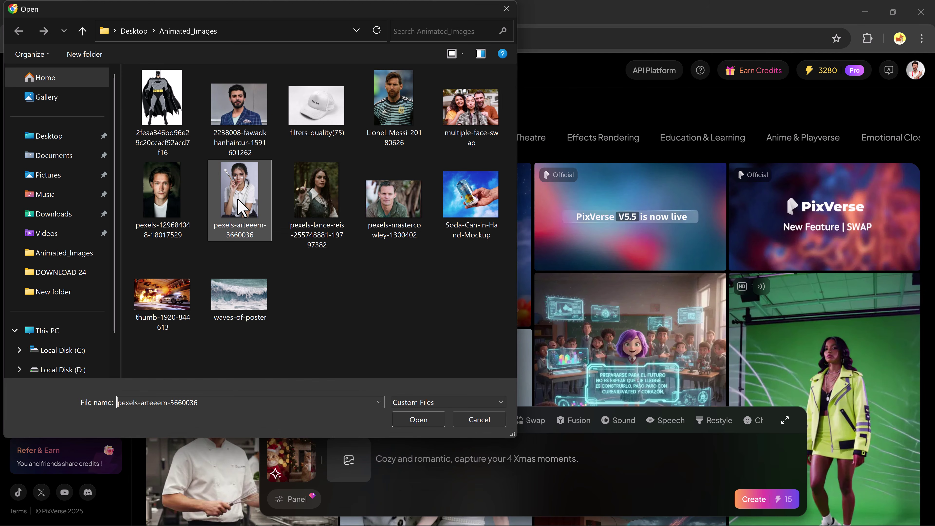
double_click(238, 199)
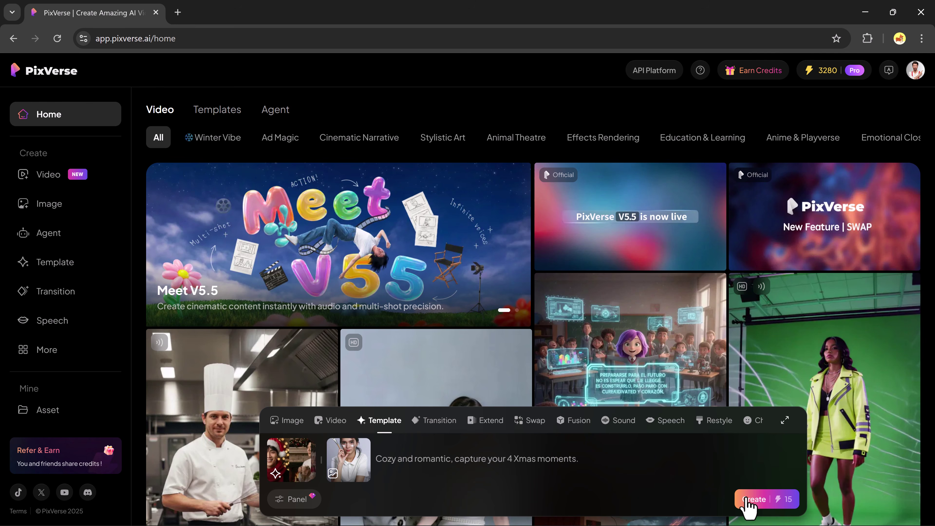
Step: Generate the Xmas moments picture from the template, view the full result and return to the creations
click(748, 502)
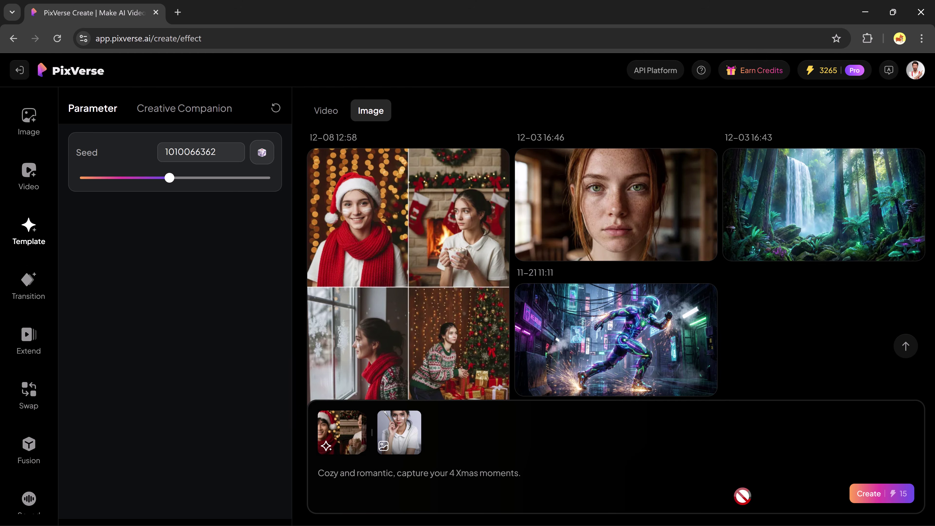
click(404, 288)
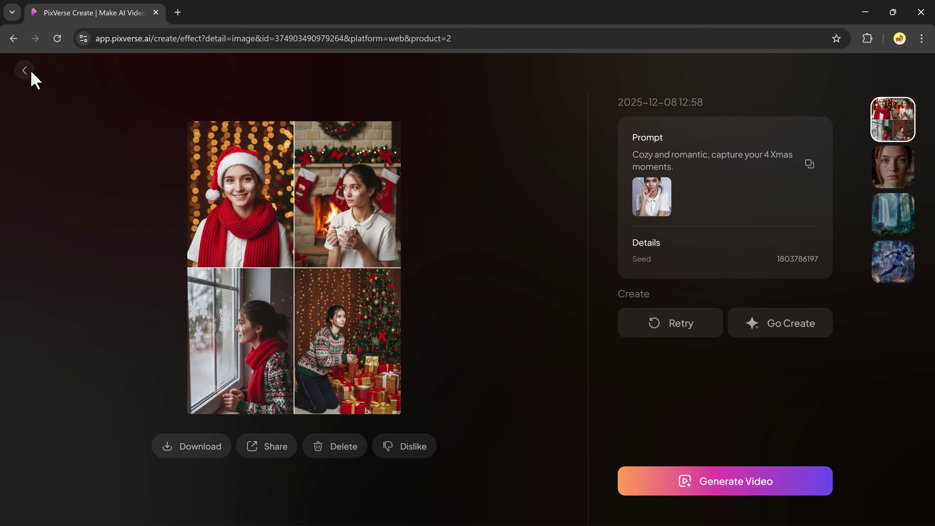
click(23, 68)
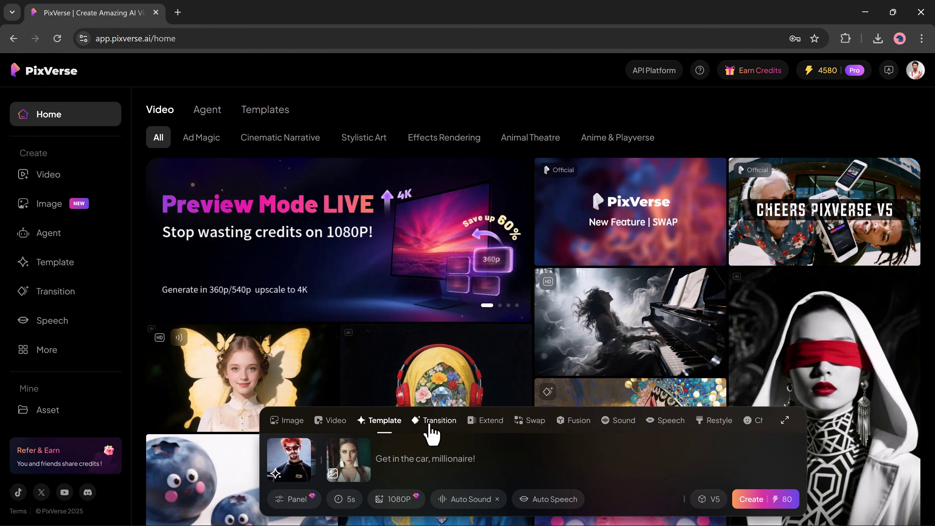
Step: Switch to the Extend feature and enter the prompt "Extend the scene with a wide fantasy forest, glowing fireflies, and a soft blue mist."
click(431, 427)
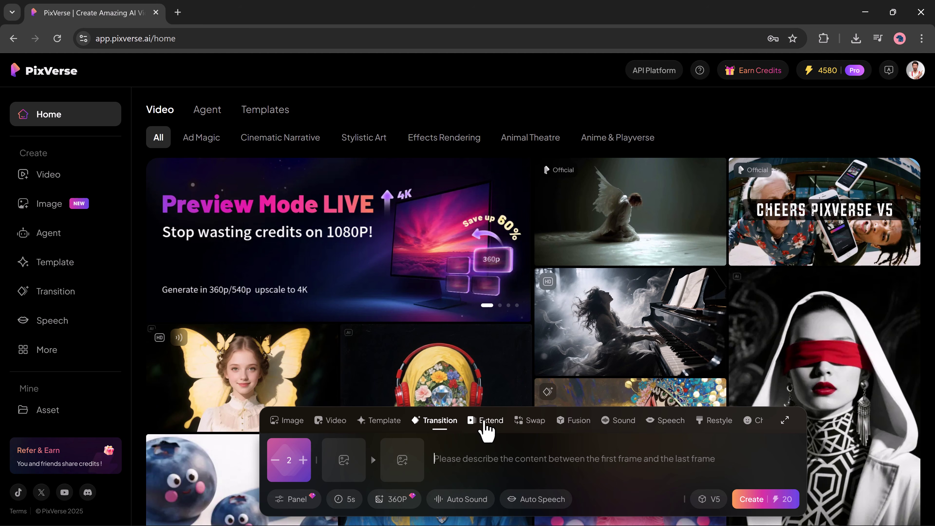
click(486, 424)
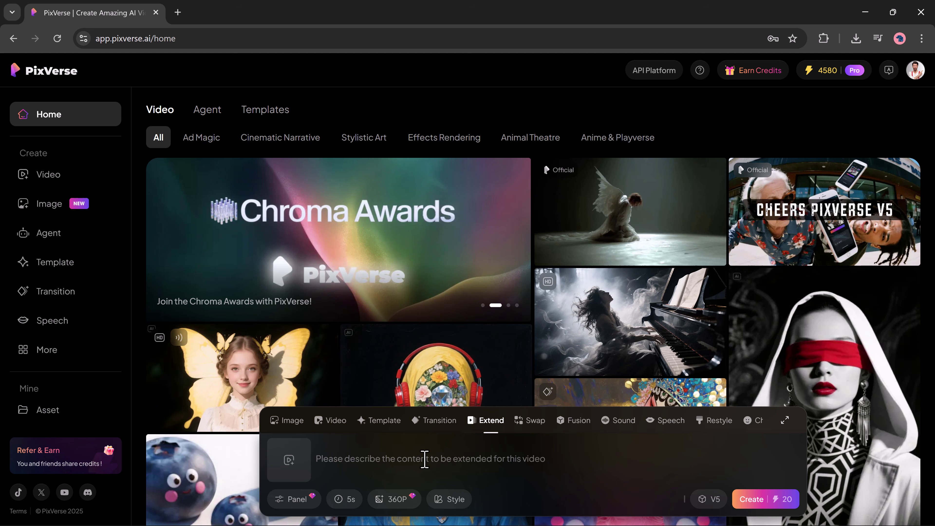
text(Extend the scene with a wide fantasy forest, glowing fireflies, and a soft blue mist.)
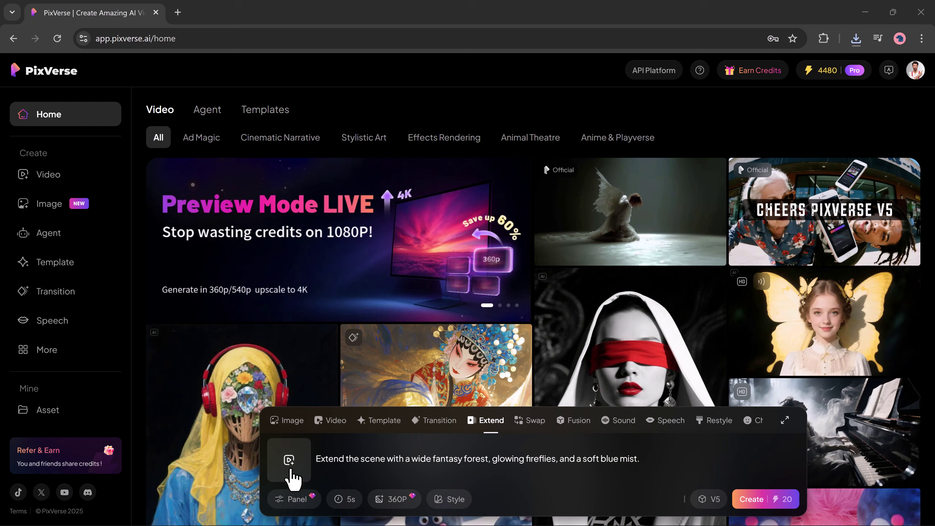
Step: Upload the forest video PixVerse_V5-fast_Image_Text_1080P_Extend_the_s as the clip for Extend
click(279, 464)
click(298, 388)
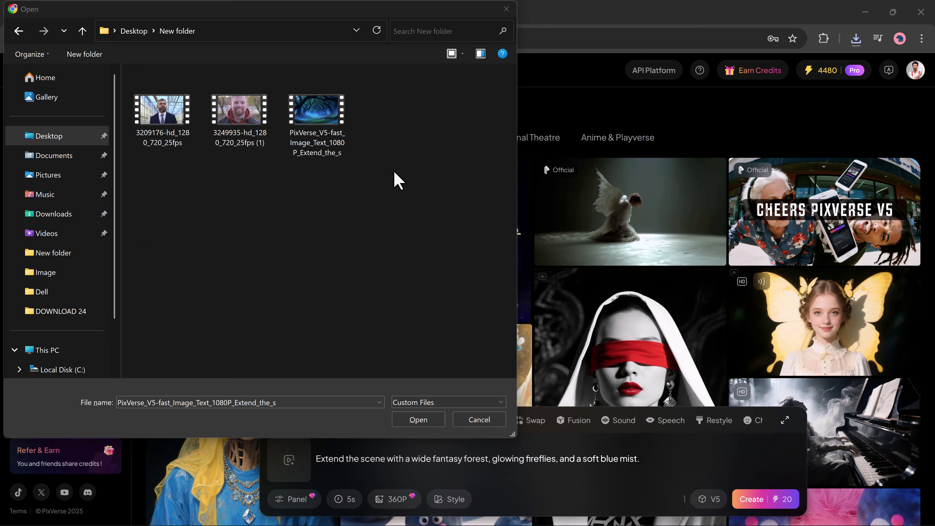
double_click(326, 129)
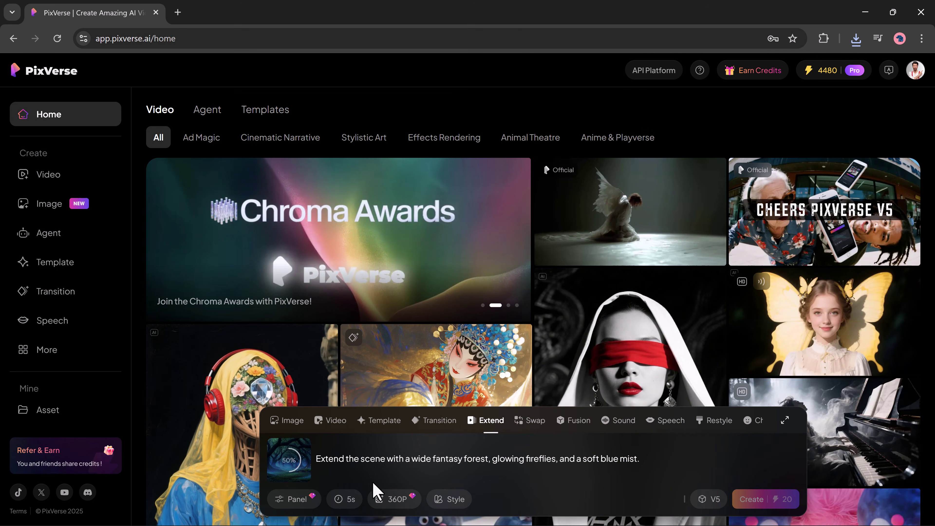
Step: Generate the extended forest video with an 8s duration and 1080P resolution, and open the result
click(341, 504)
click(343, 467)
click(394, 500)
click(395, 466)
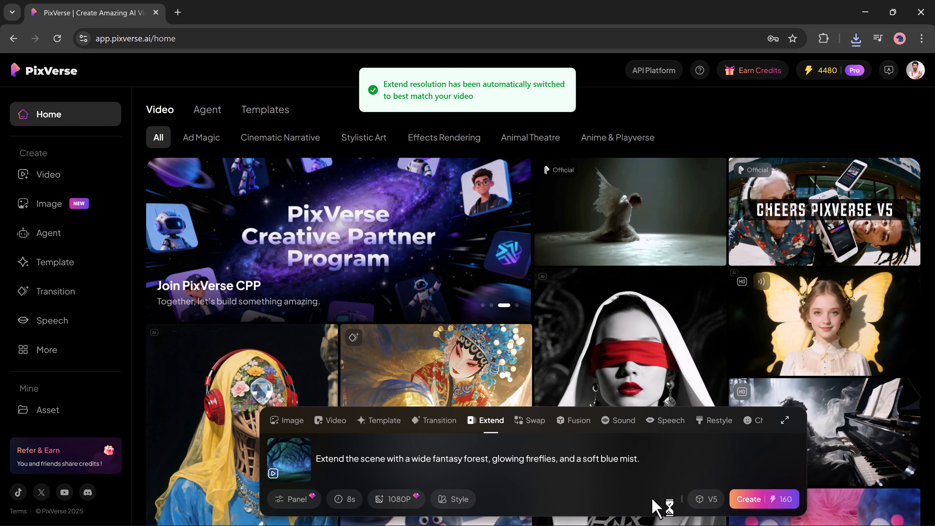
click(746, 498)
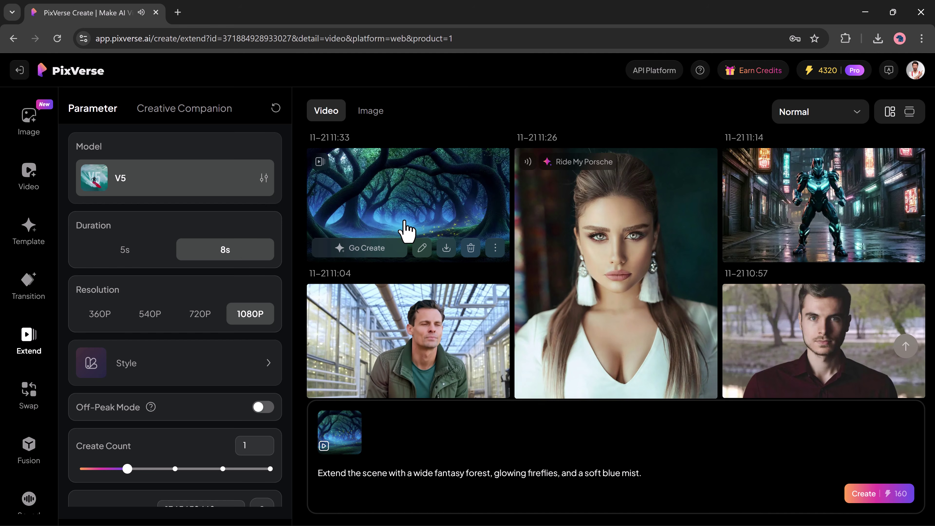
click(424, 240)
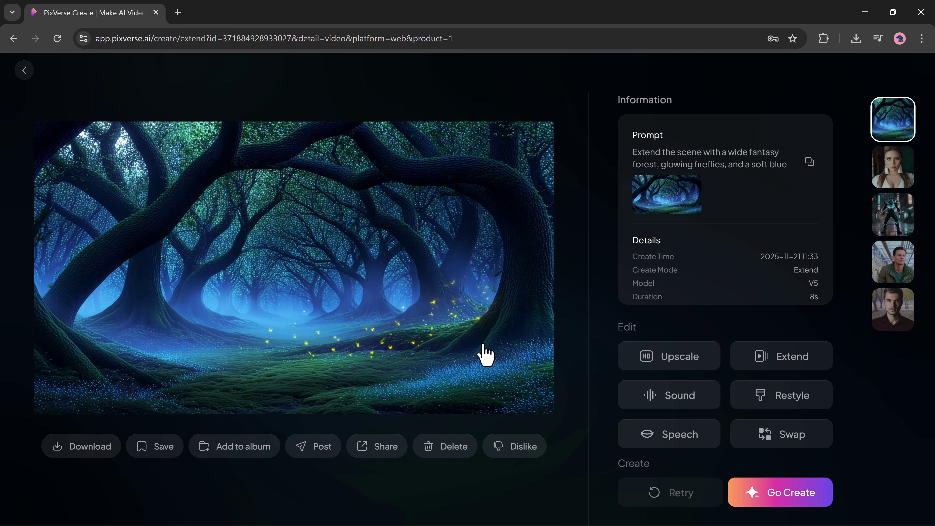
mouse_move(456, 334)
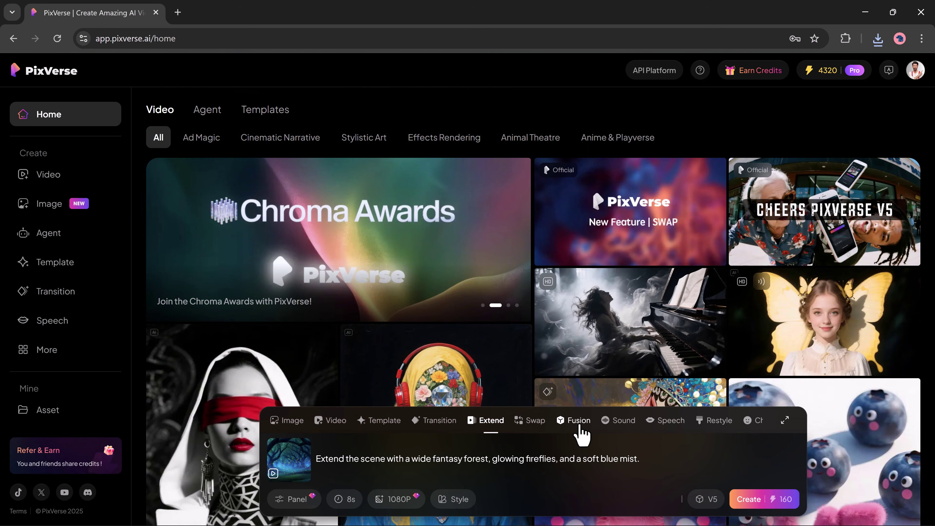
Step: Switch to the Fusion feature and upload the image mens-sexy-santa-claus-costume as the first subject
click(578, 422)
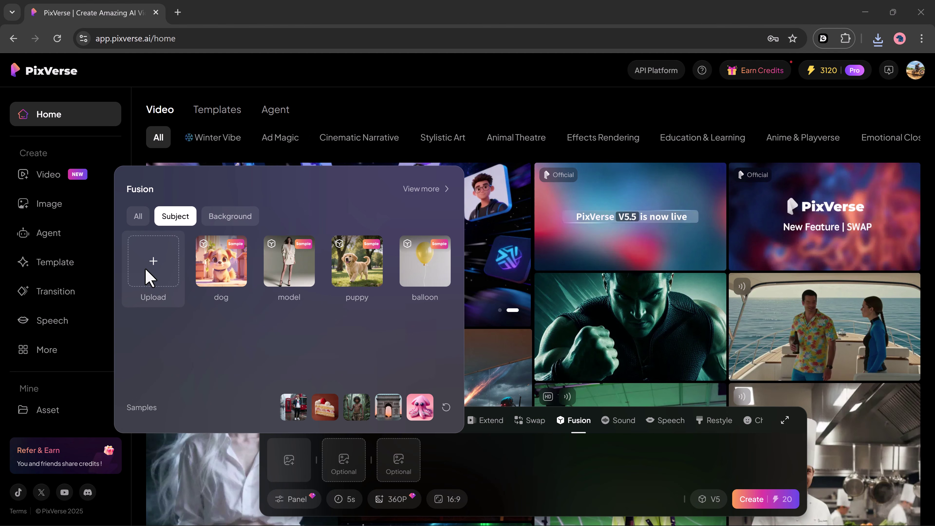
click(151, 277)
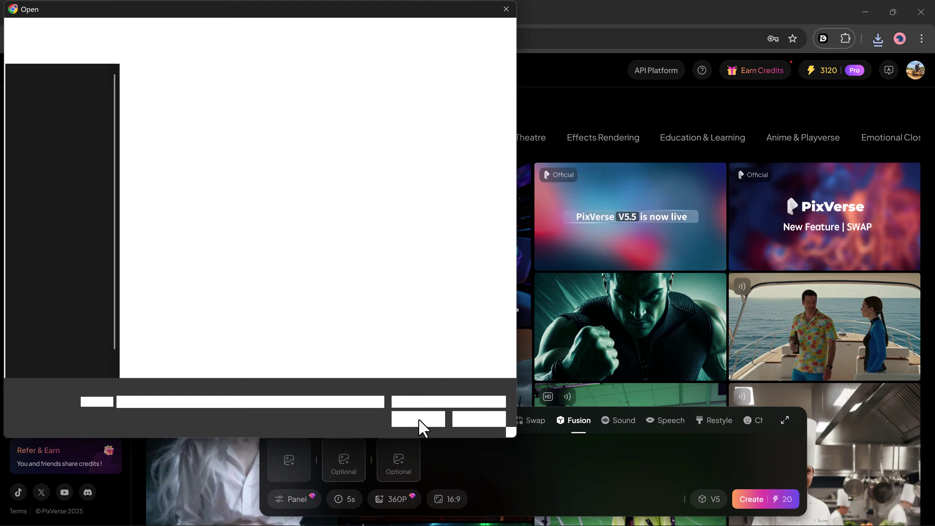
click(161, 221)
double_click(157, 225)
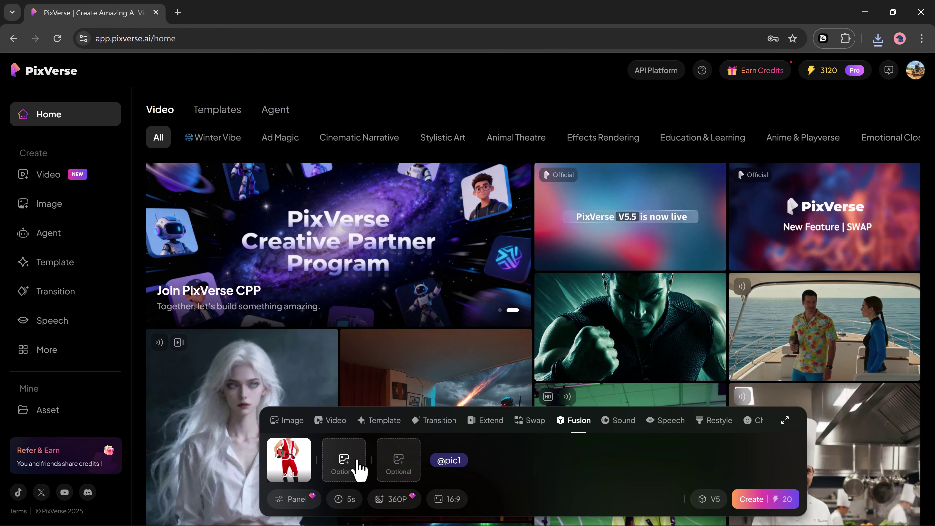
click(344, 475)
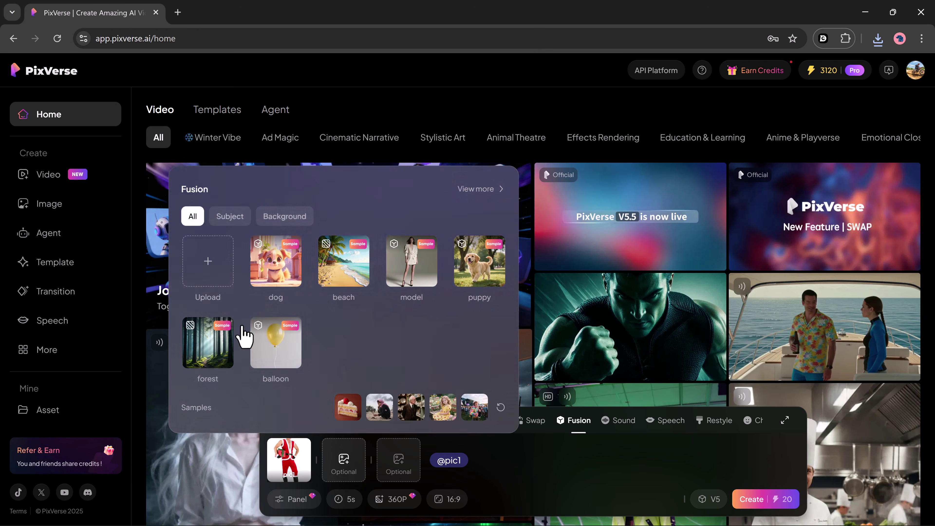
click(206, 282)
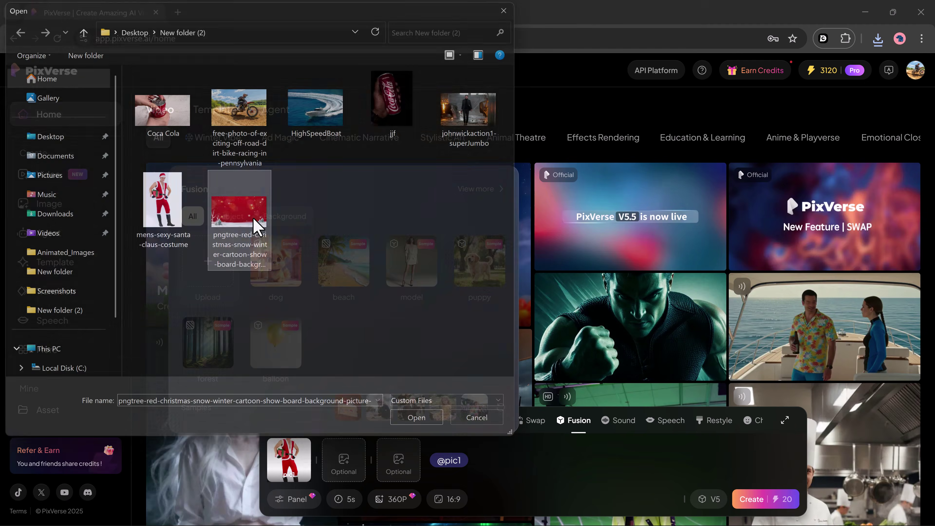
double_click(254, 225)
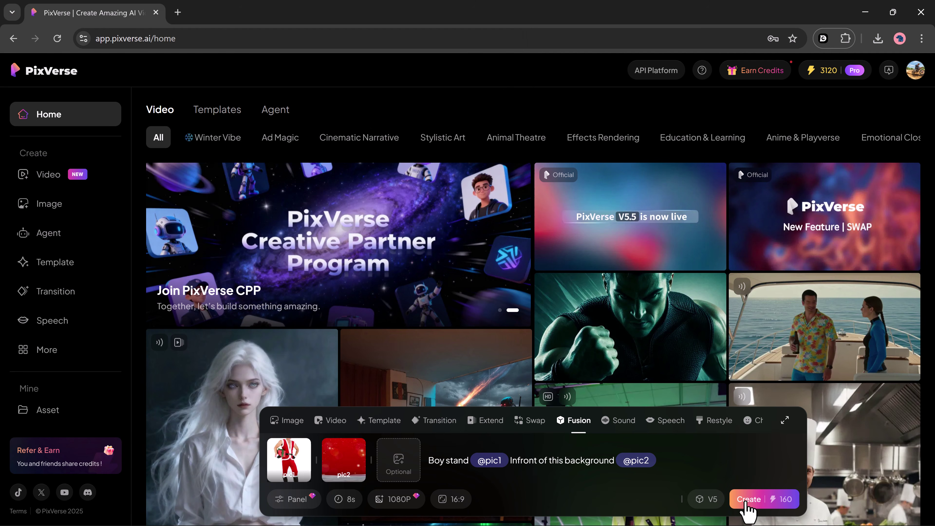
click(749, 501)
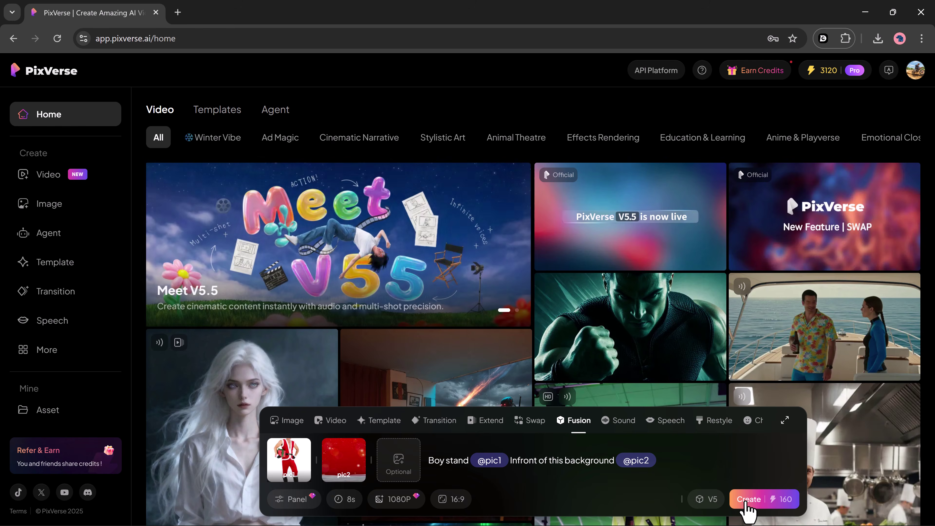